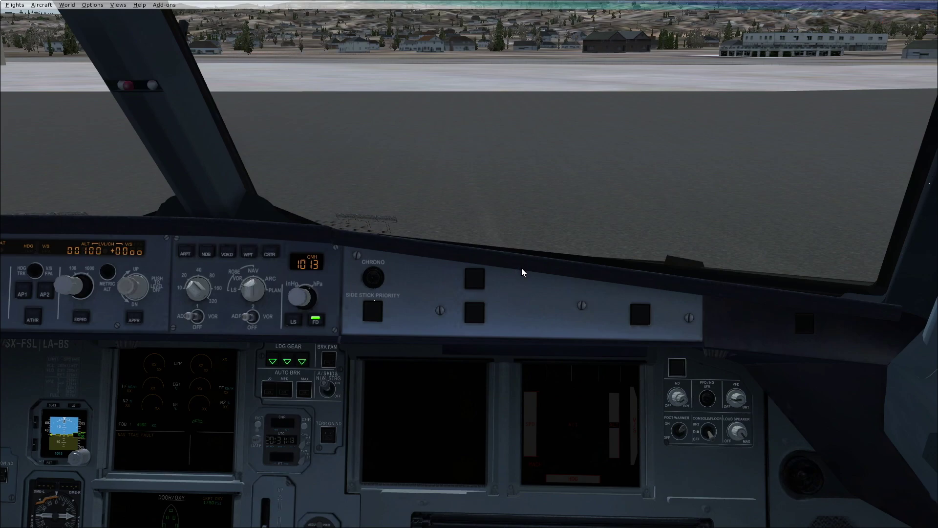
Step: Look over the first officer's main panel, the overhead panel and the center pedestal
key("space")
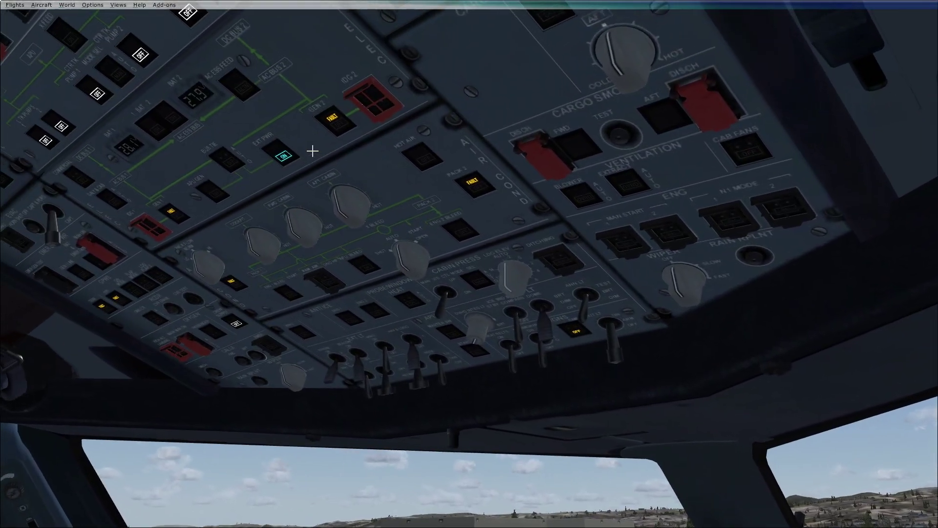
mouse_move(313, 155)
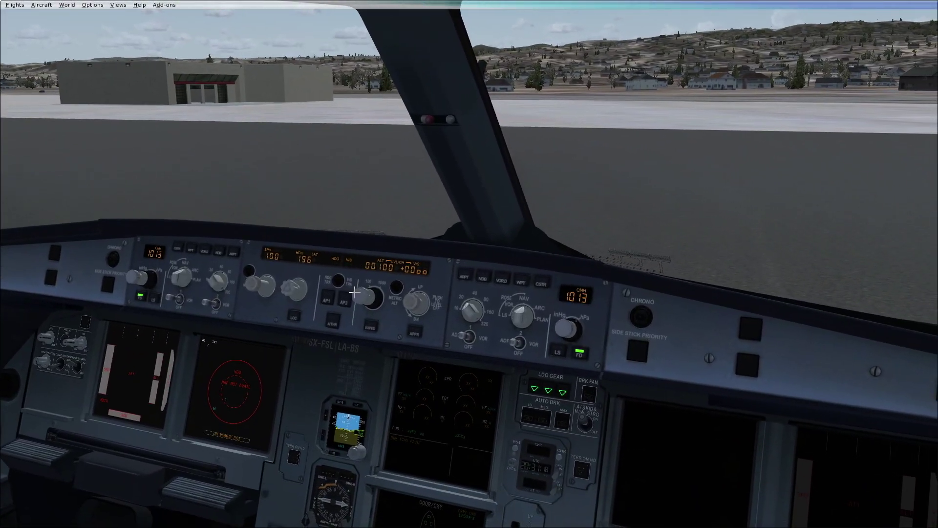
mouse_move(336, 370)
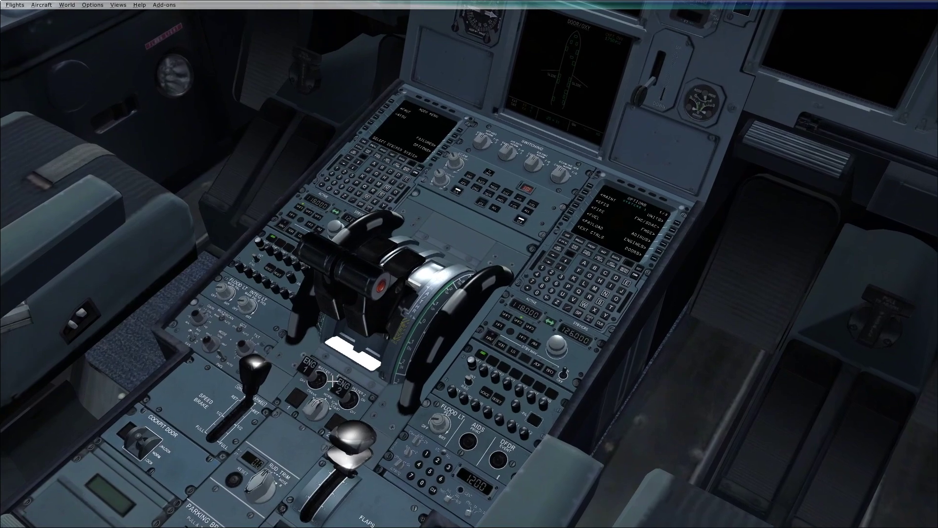
middle_click(334, 386)
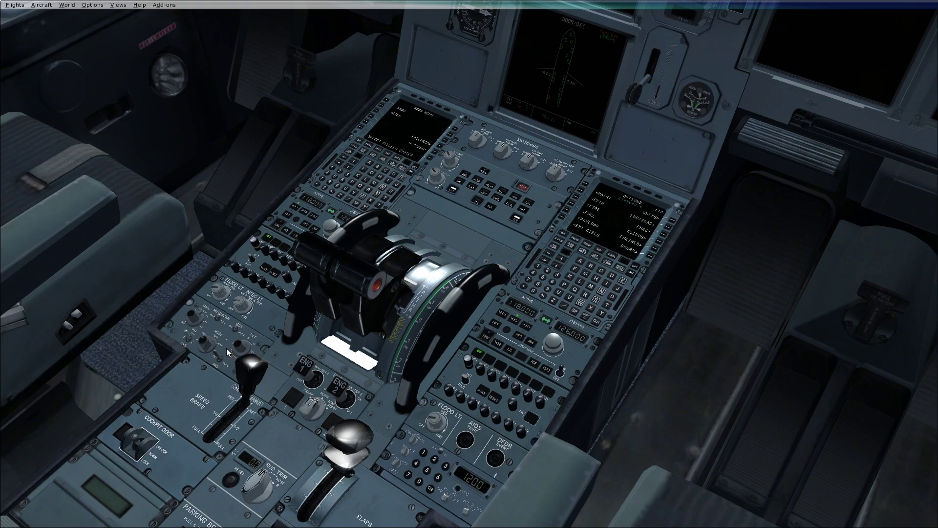
left_click_drag(223, 349, 306, 374)
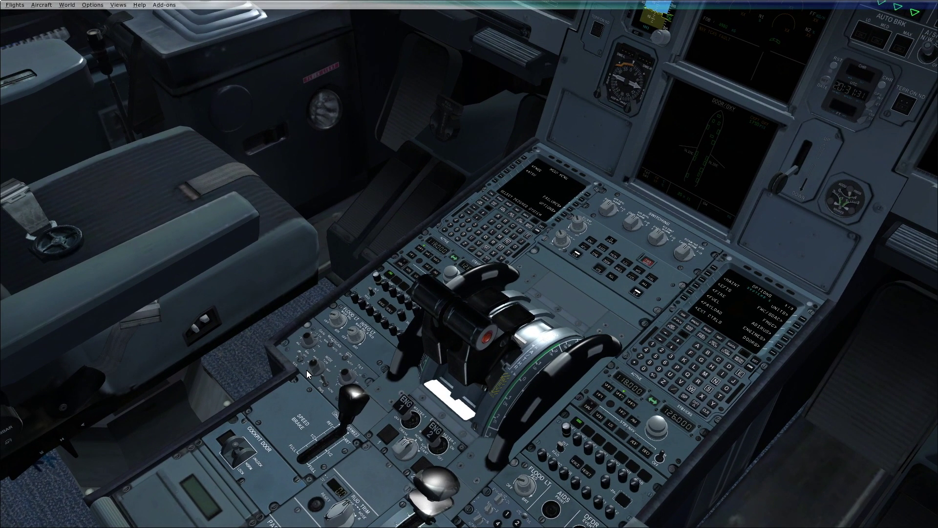
scroll(307, 374, "up", 3)
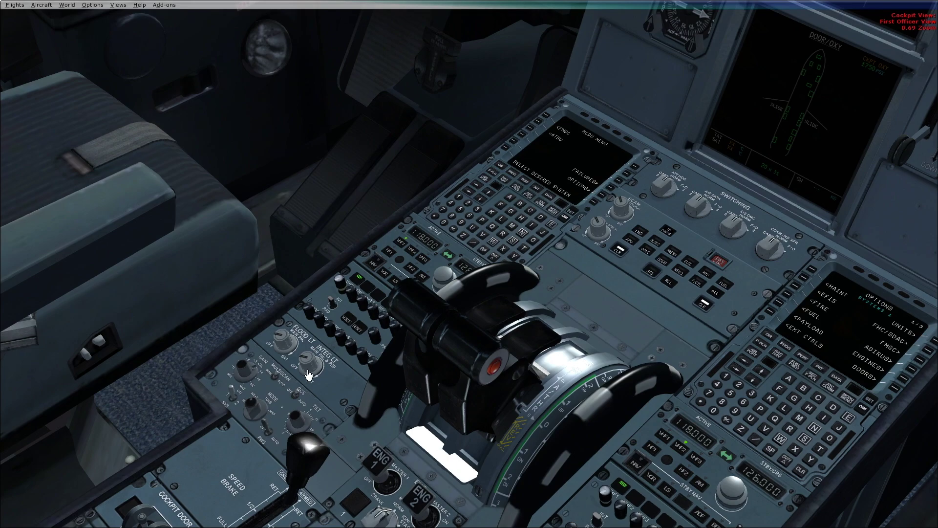
left_click_drag(307, 375, 323, 171)
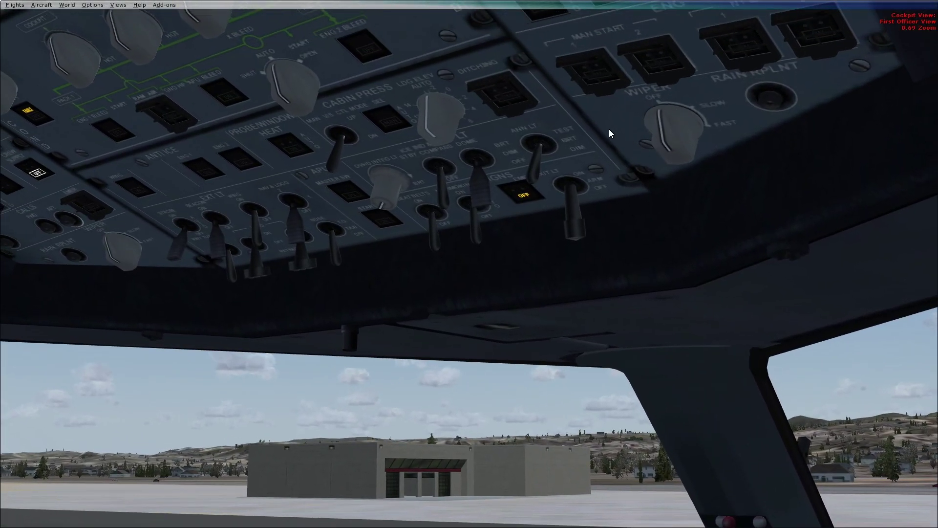
scroll(511, 132, "down", 3)
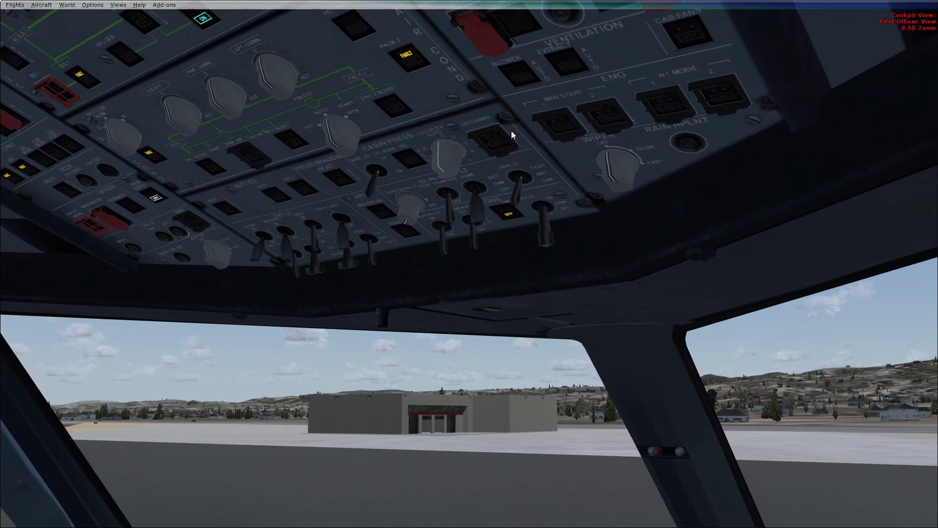
Step: Cycle BAT 1 and BAT 2 off and back on in the overhead ELEC section for the battery check
left_click_drag(322, 171, 265, 122)
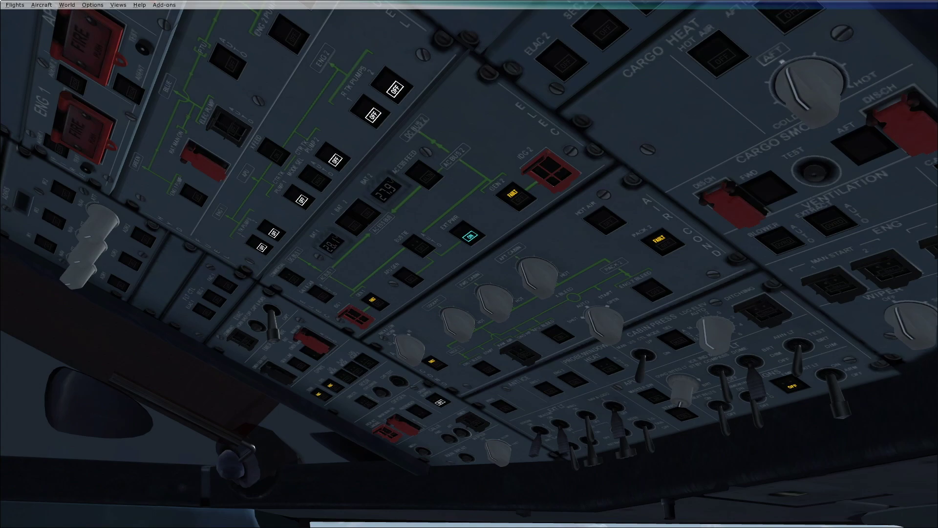
left_click(354, 229)
left_click(366, 219)
left_click(352, 226)
left_click(366, 212)
left_click(354, 228)
left_click(355, 228)
left_click(365, 215)
Step: Run the APU fire test on the overhead fire panel and check the related indications on the main panel
key("space")
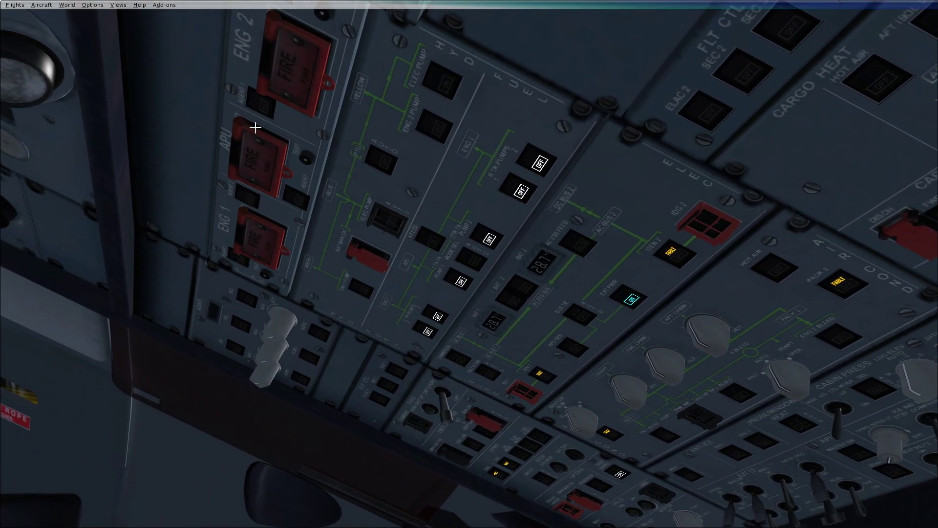
left_click_drag(255, 127, 256, 127)
left_click(308, 163)
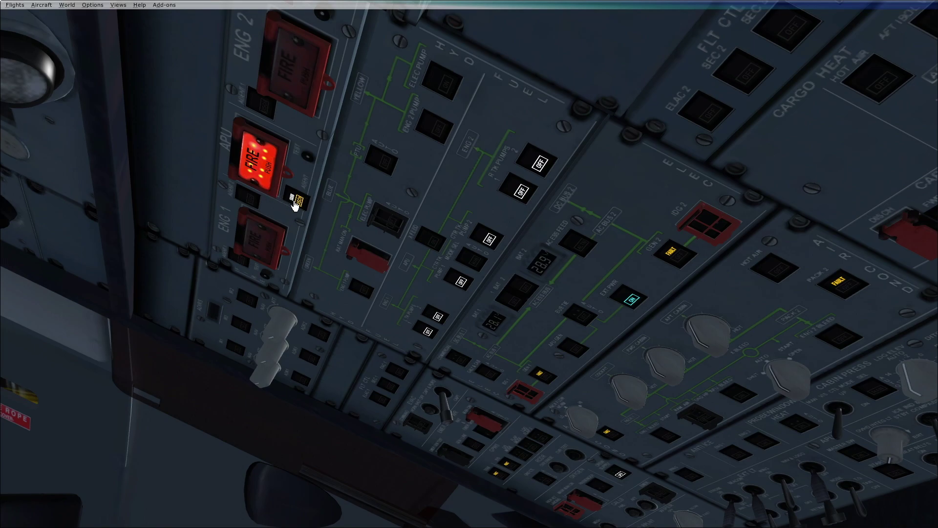
key("space")
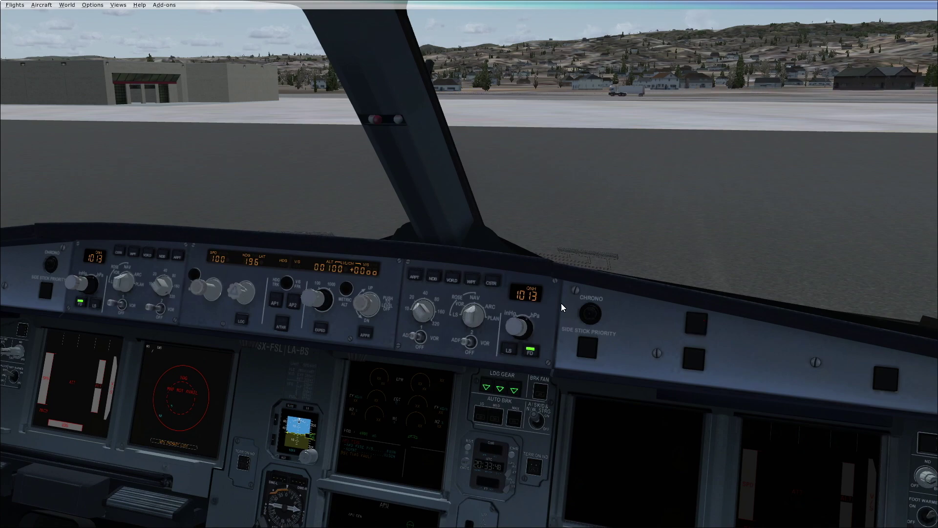
key("space")
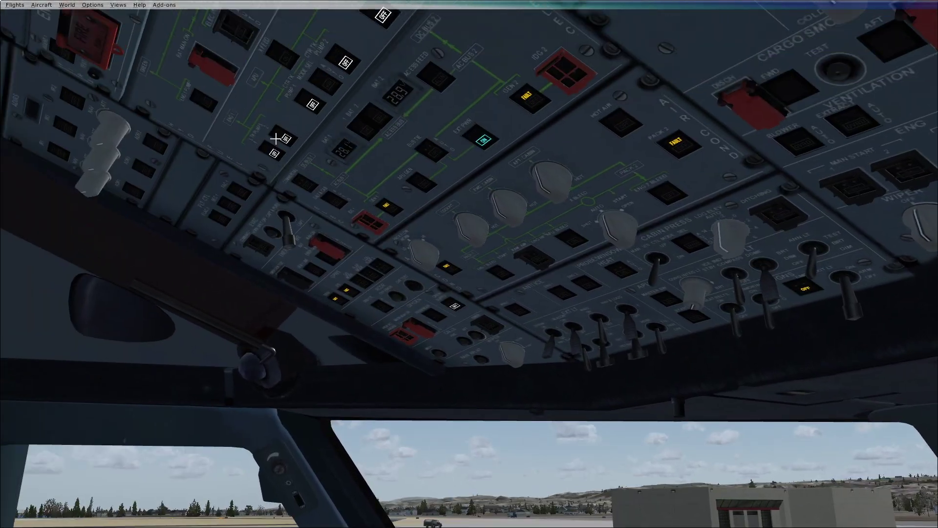
left_click_drag(276, 139, 268, 115)
left_click(205, 155)
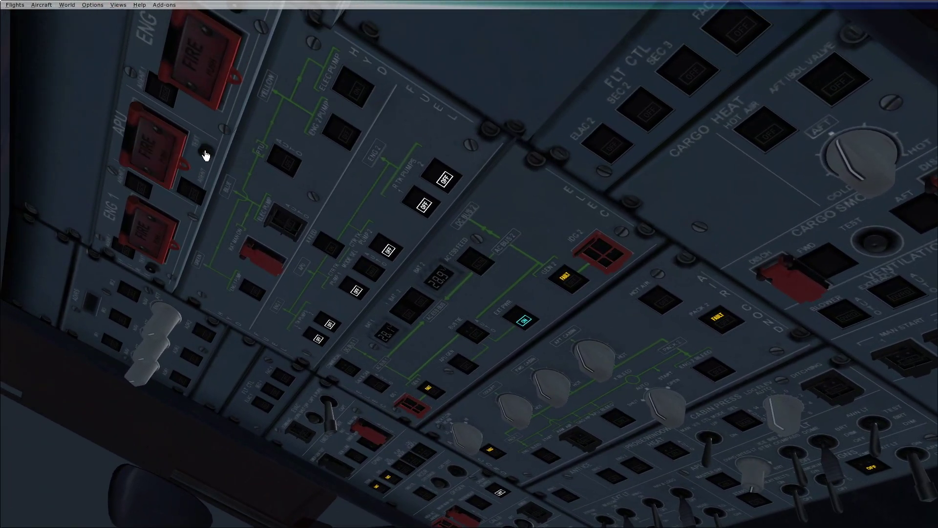
Step: Switch on the APU master and start the APU on the overhead panel
left_click_drag(261, 215, 313, 175)
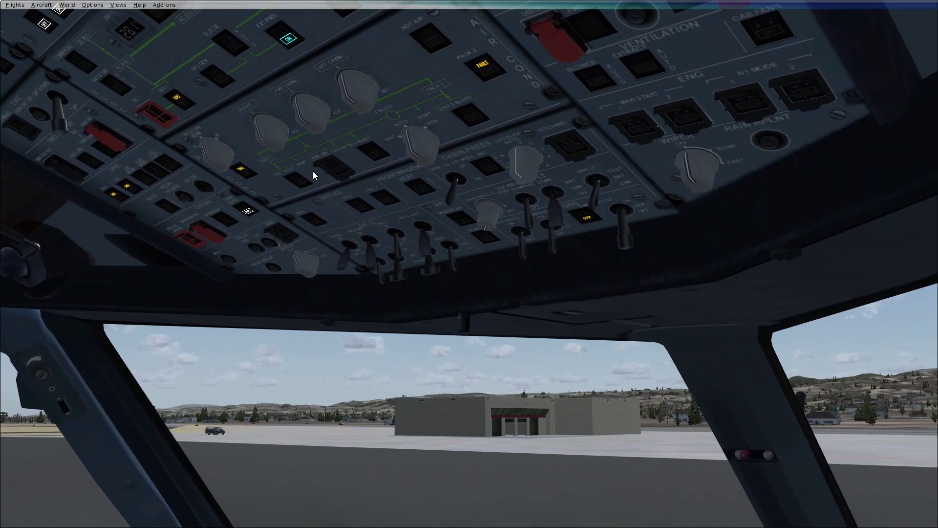
left_click(461, 221)
left_click(484, 243)
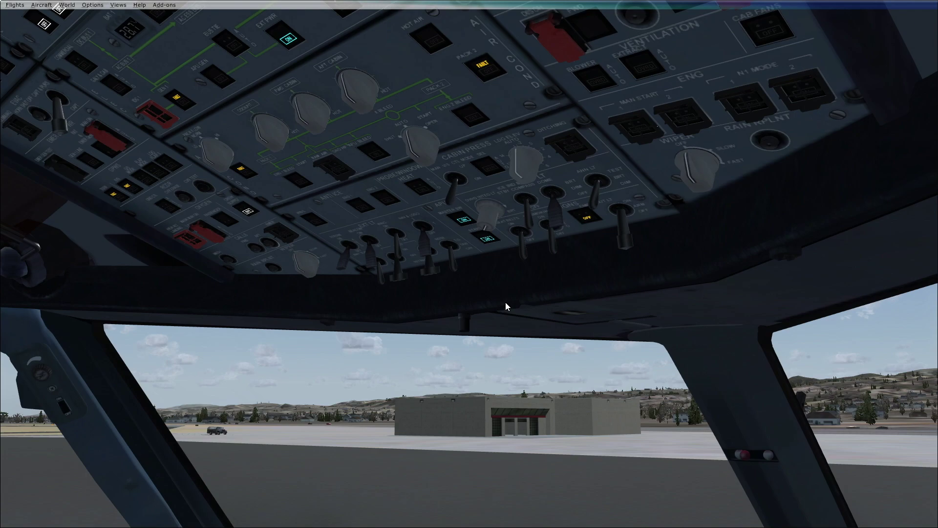
Step: Enlarge the lower ECAM display and the engine/warning display to monitor the APU start
key("space")
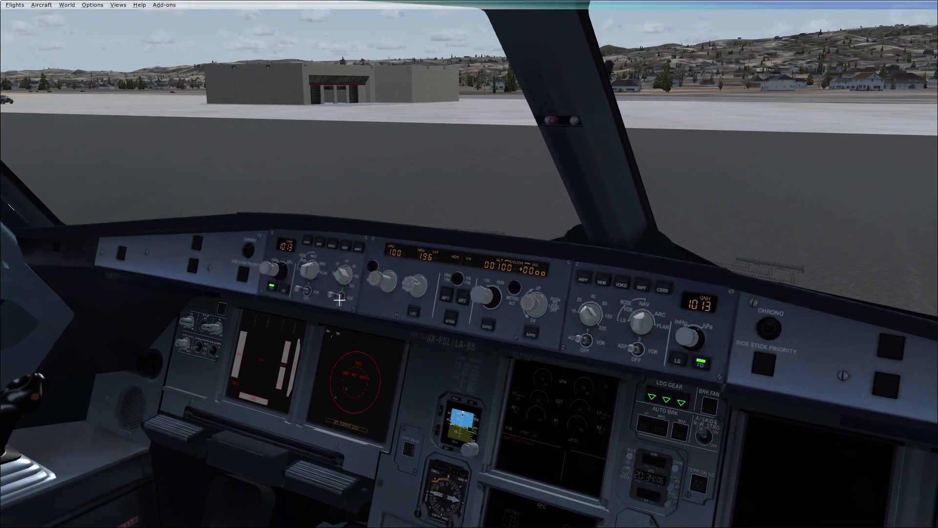
left_click_drag(339, 299, 347, 348)
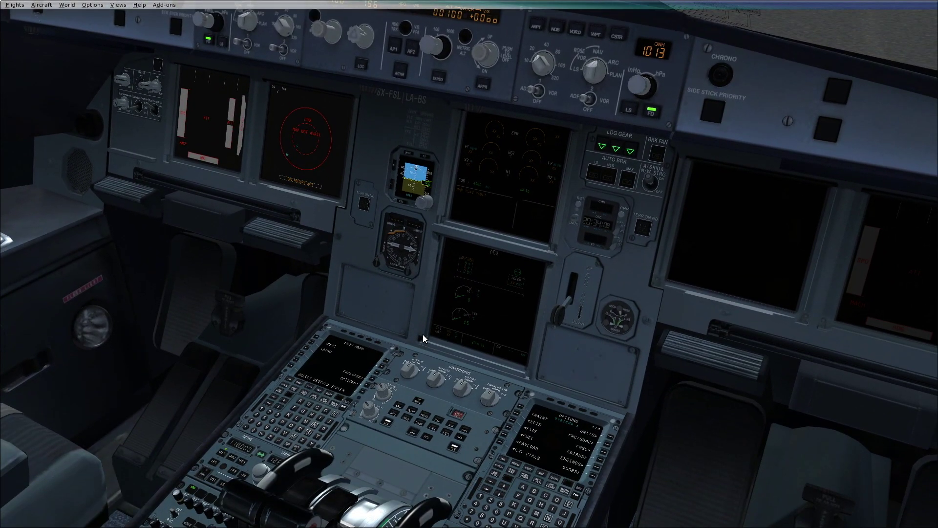
left_click(477, 306)
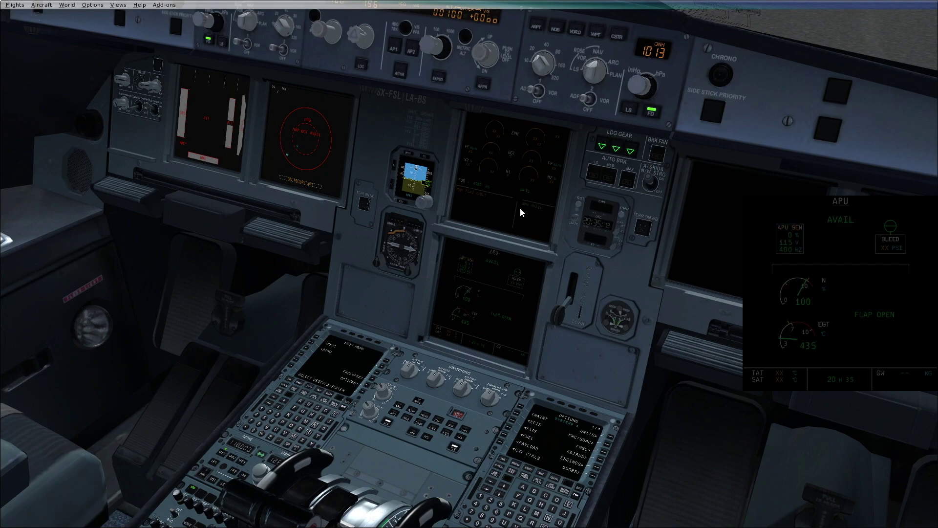
left_click(520, 174)
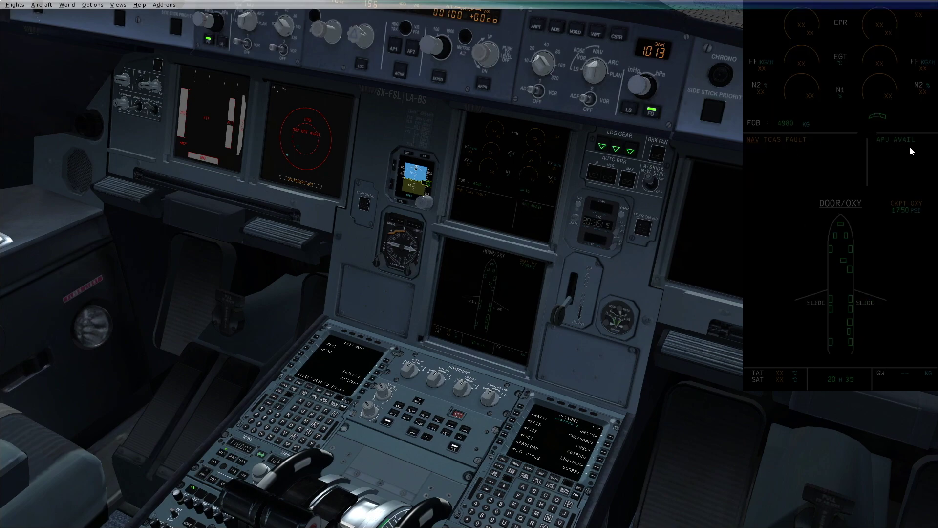
Step: Switch on the APU bleed and turn up the overhead panel's integral lighting
key("space")
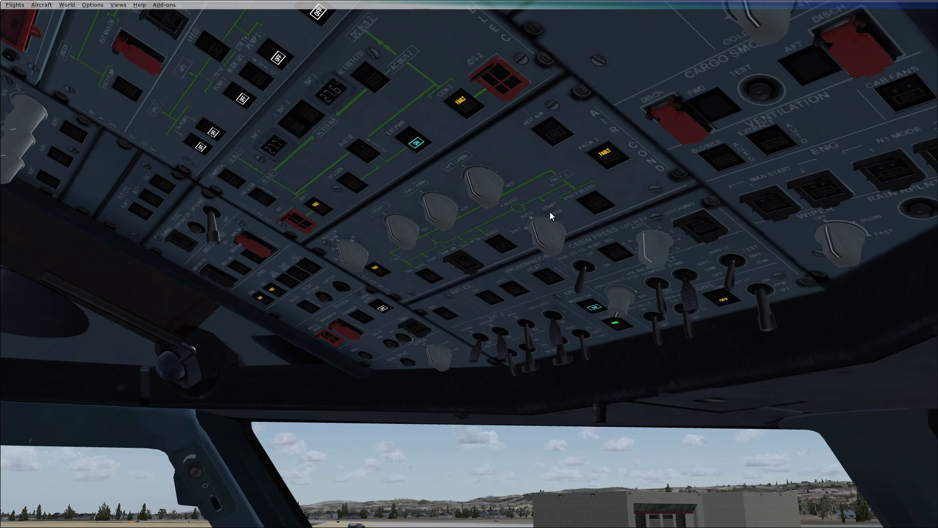
left_click(504, 244)
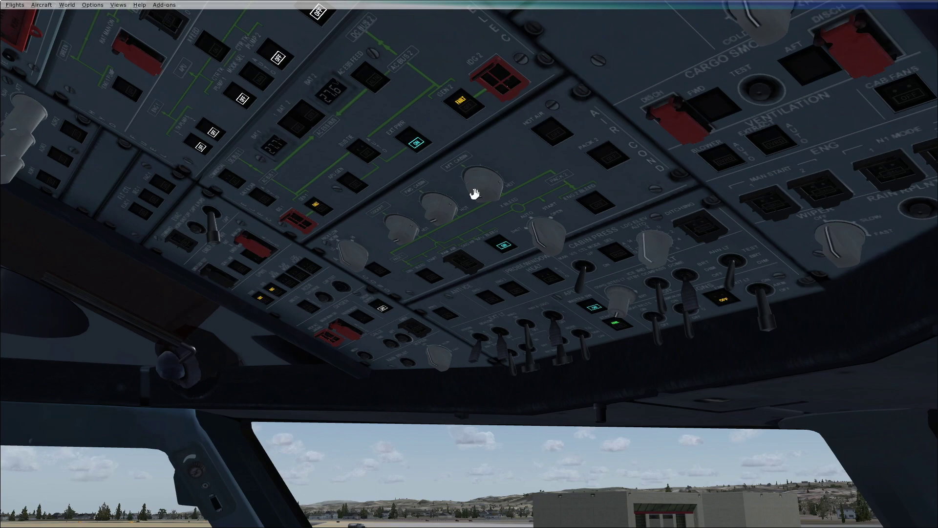
scroll(622, 316, "up", 3)
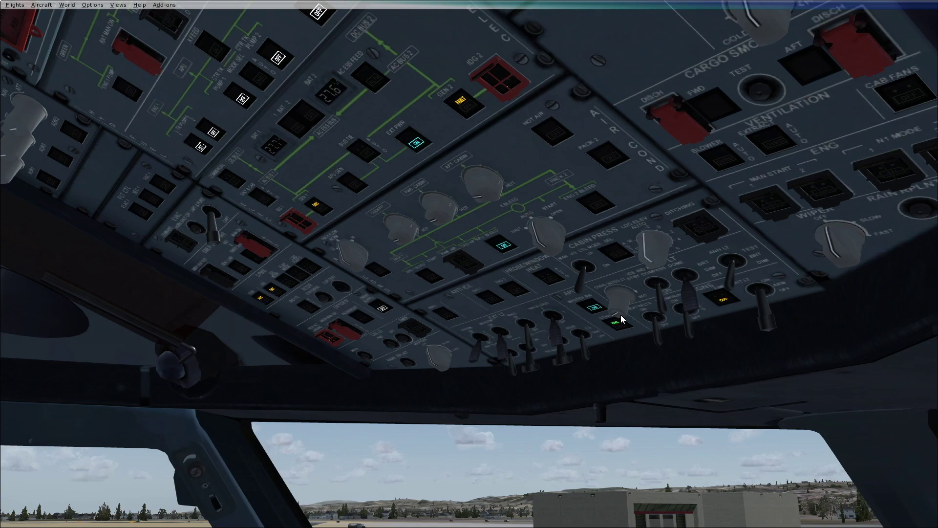
scroll(619, 315, "up", 4)
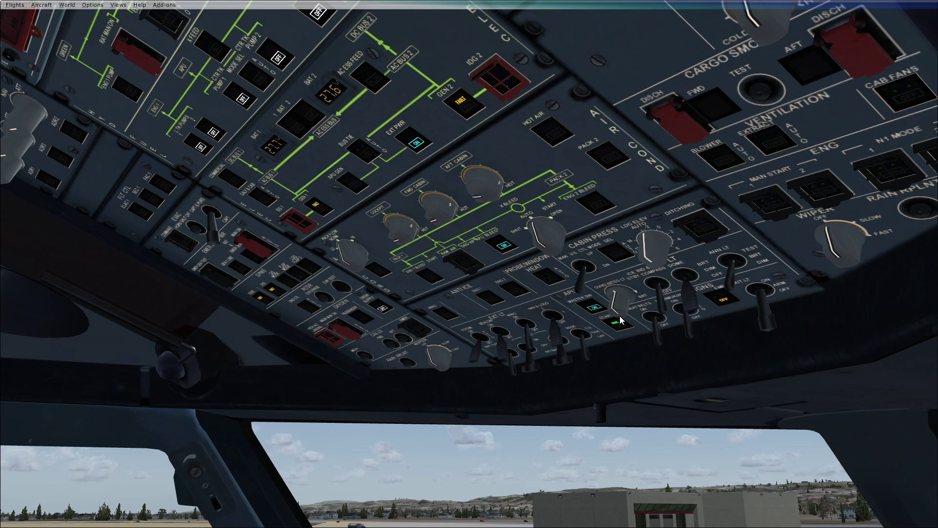
Step: Turn up the brightness of the first officer's ND and PFD
key("space")
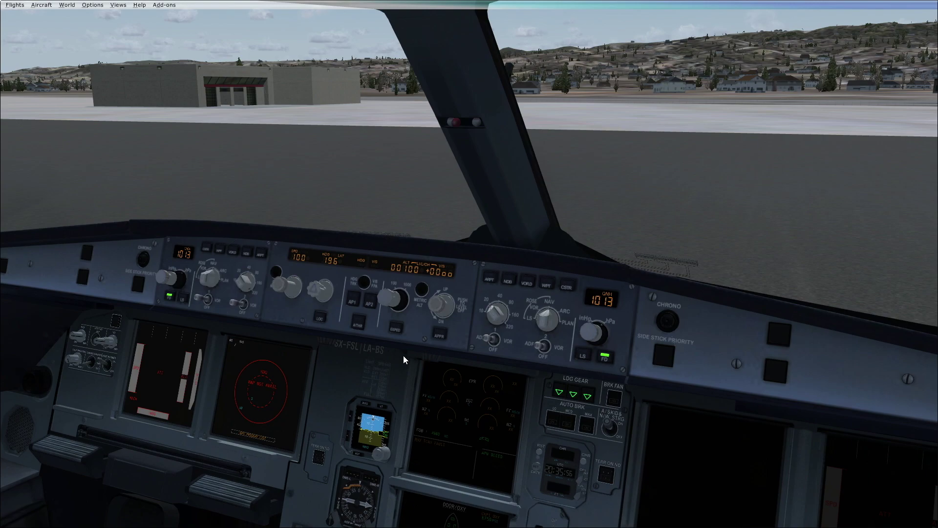
key("space")
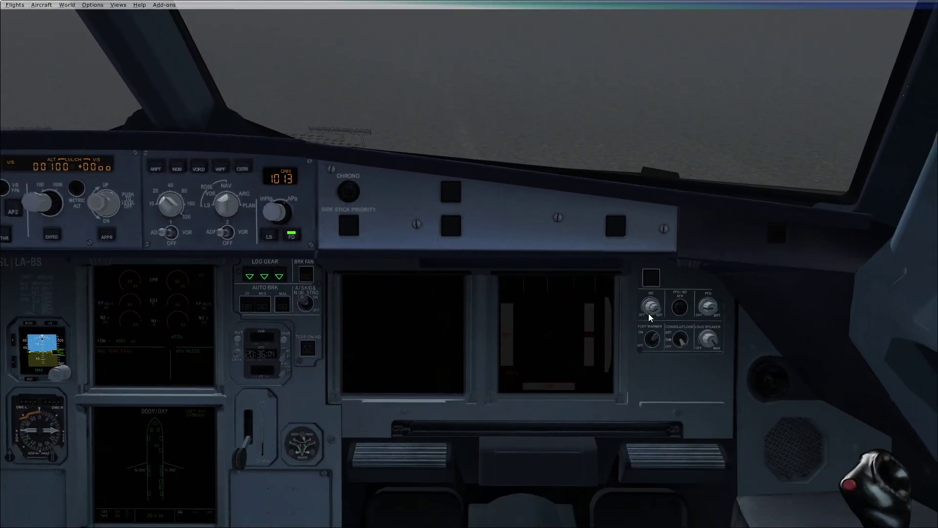
scroll(650, 308, "up", 3)
scroll(709, 307, "up", 3)
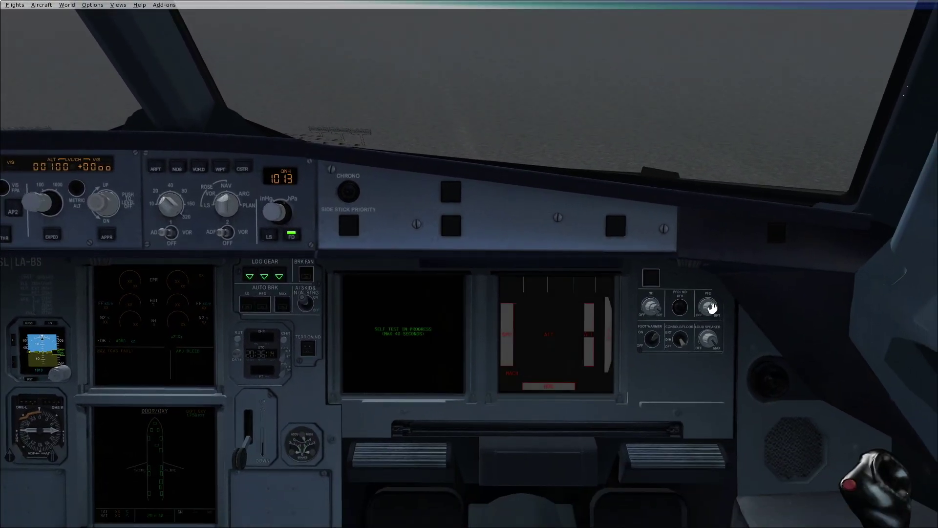
Step: Turn up the brightness of the upper and lower ECAM displays and the integral lighting of the main panel and pedestal
left_click_drag(589, 339, 359, 348)
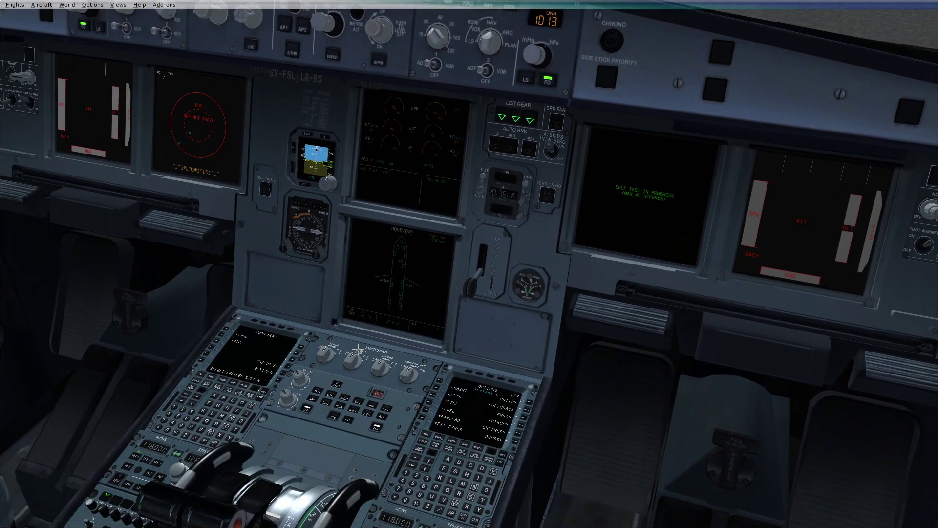
scroll(301, 376, "up", 3)
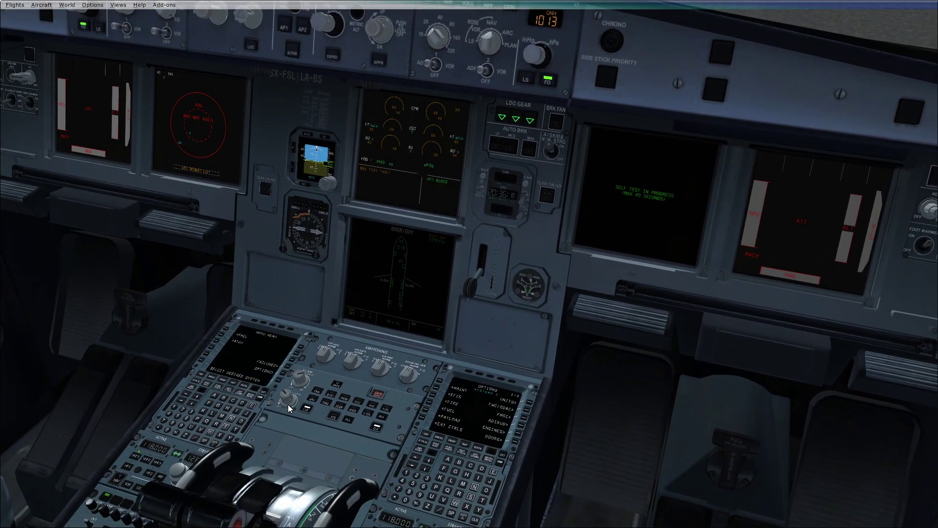
scroll(289, 409, "up", 3)
left_click_drag(274, 398, 176, 405)
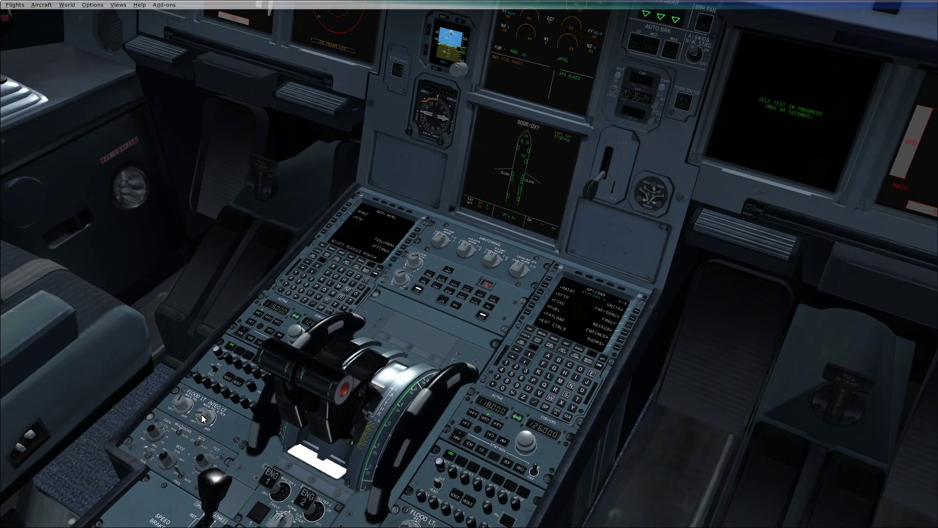
scroll(203, 417, "up", 3)
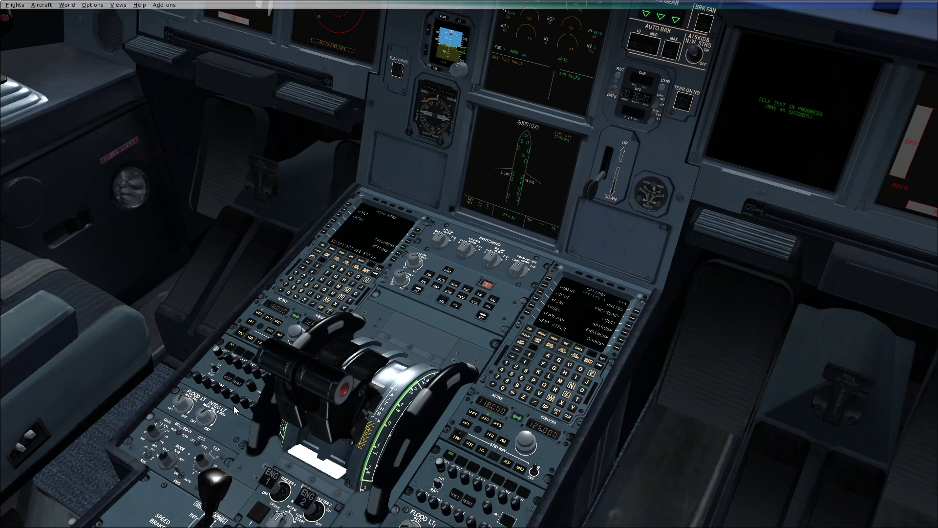
Step: Show the A/C STATUS page on the first officer's MCDU and enlarge the unit to check the navigation database
left_click_drag(234, 410, 433, 321)
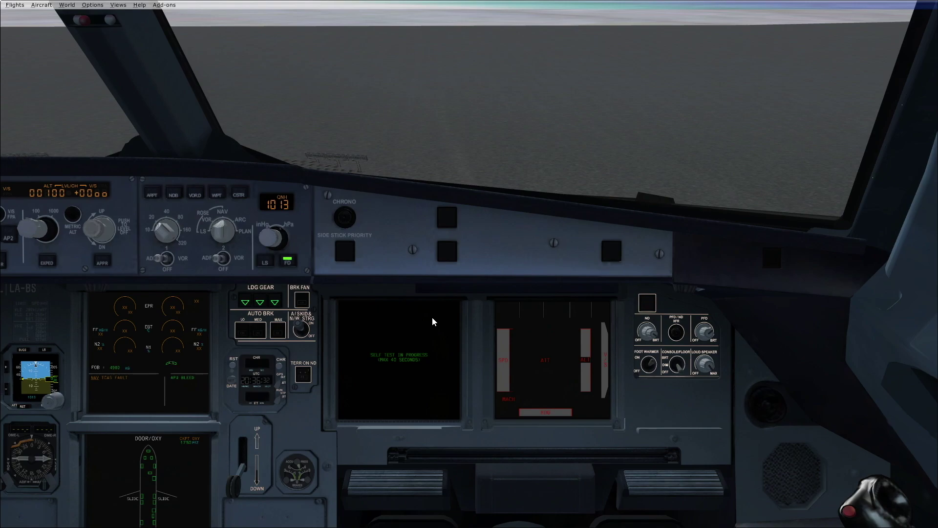
left_click_drag(419, 331, 397, 360)
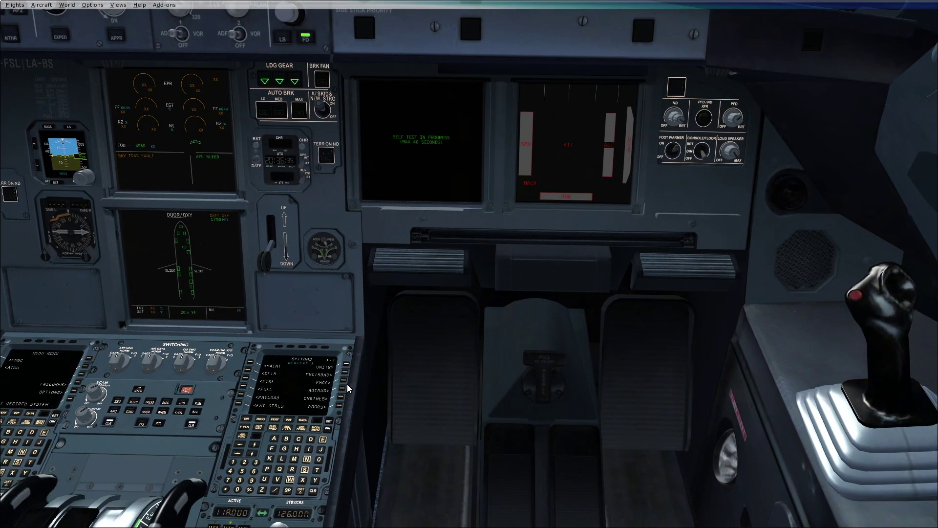
left_click(303, 424)
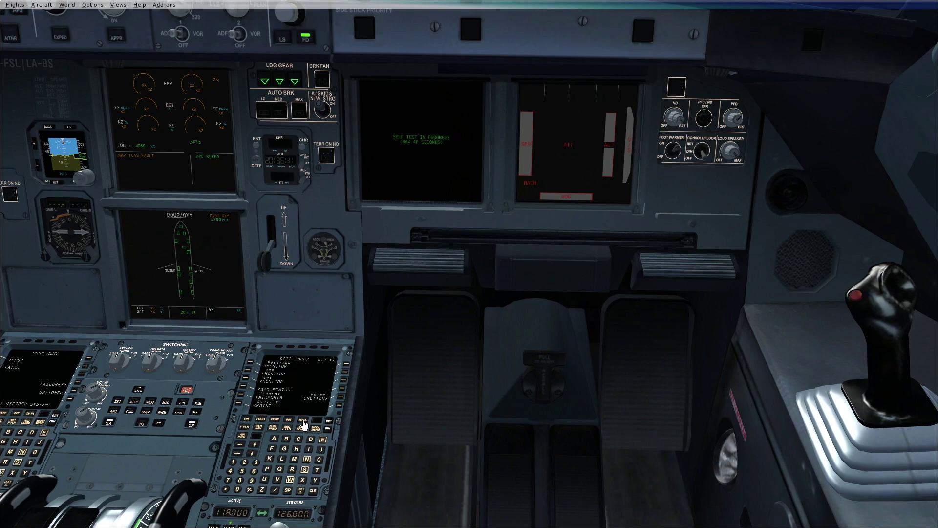
left_click(244, 392)
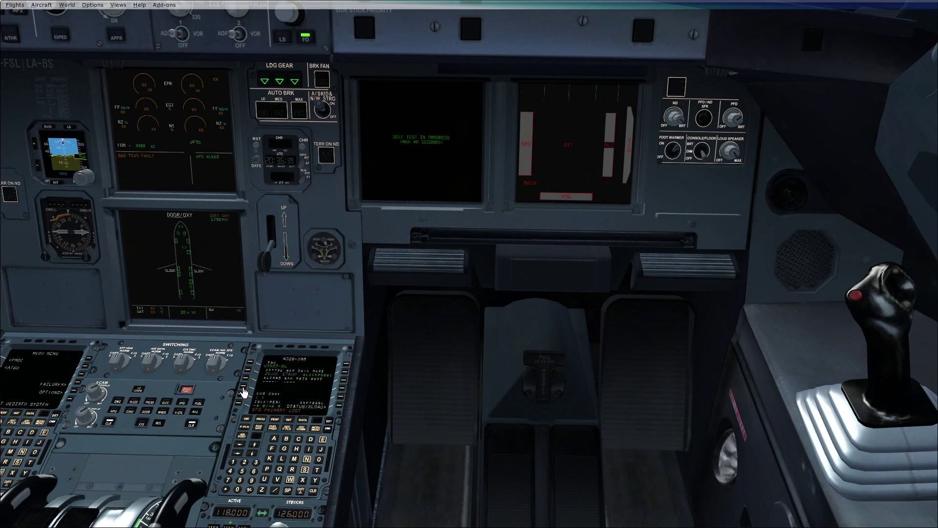
left_click(284, 379)
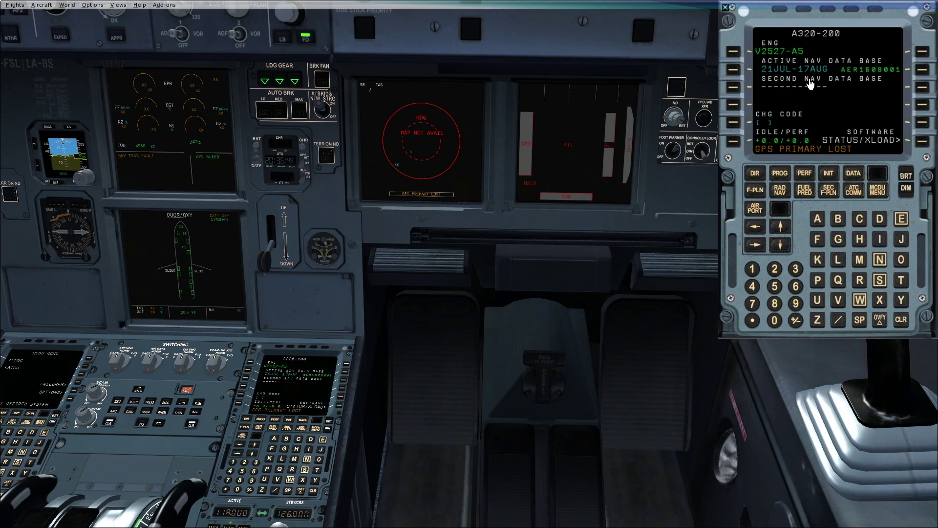
Step: Show the INIT page on the first officer's MCDU, close the enlarged unit and recall the ECAM warnings
left_click(829, 174)
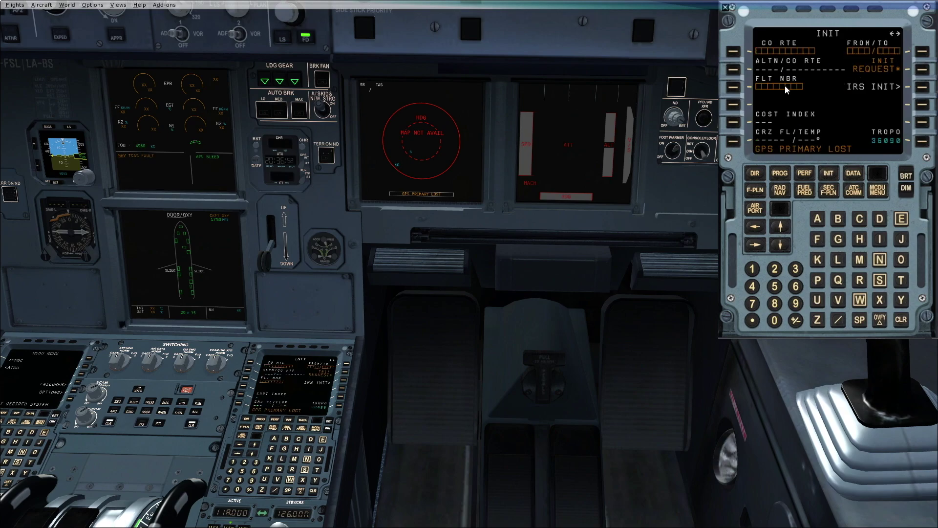
left_click(829, 102)
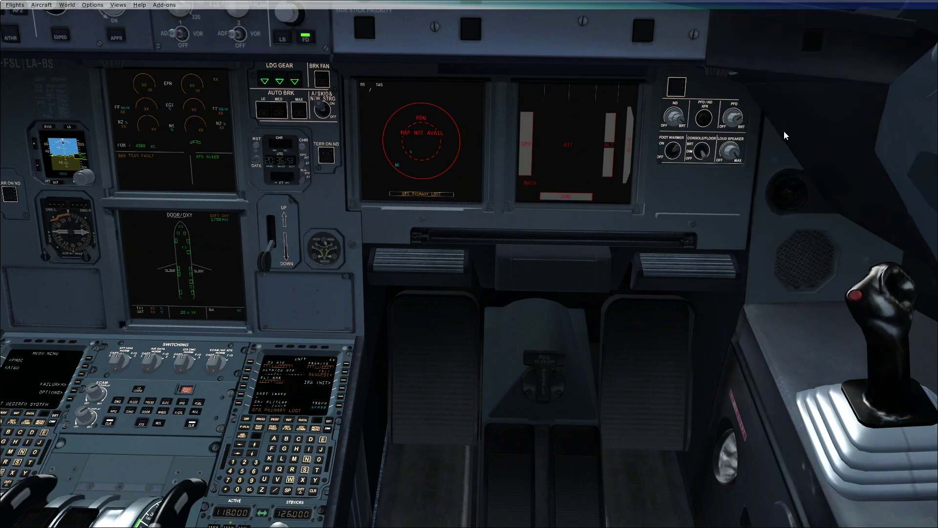
left_click(158, 426)
key("space")
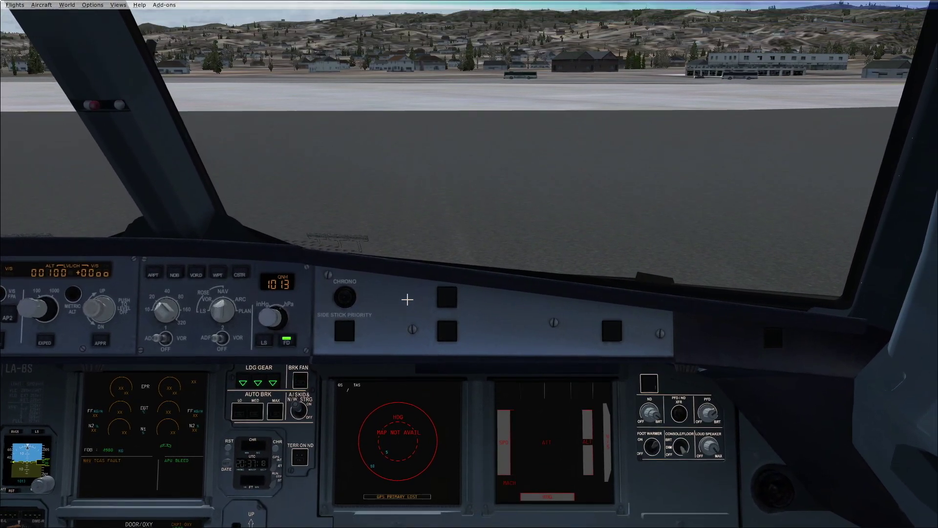
Step: Enlarge the lower ECAM display and check the DOOR/OXY, HYD and ENGINE pages
left_click_drag(408, 299, 406, 308)
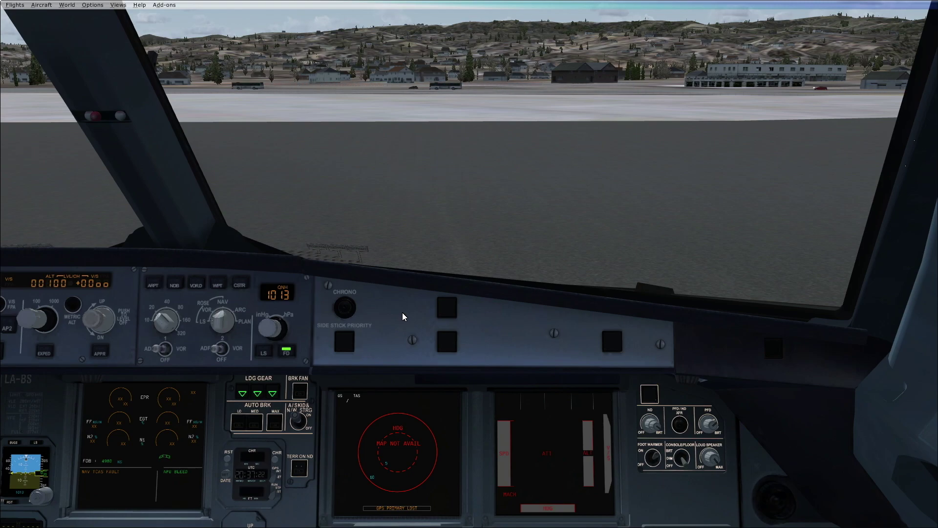
left_click_drag(404, 316, 367, 356)
left_click(370, 243)
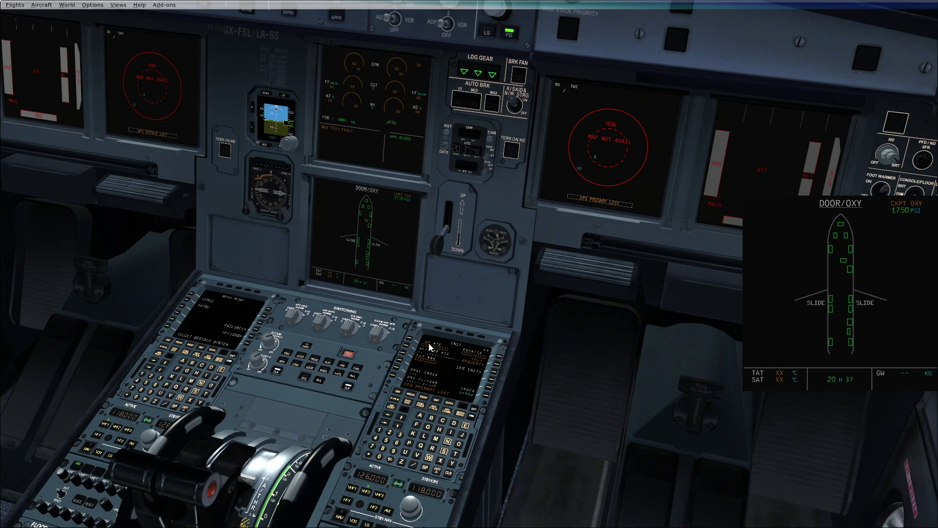
left_click(343, 367)
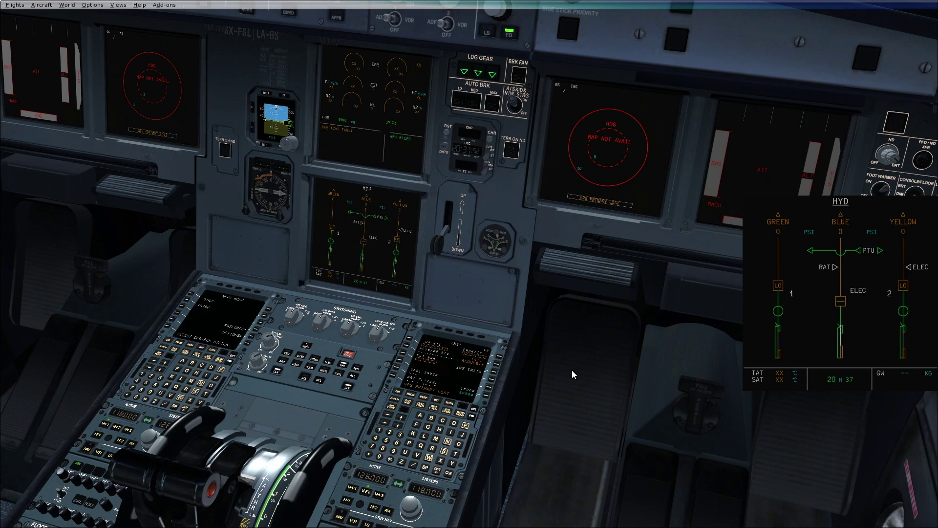
left_click(288, 355)
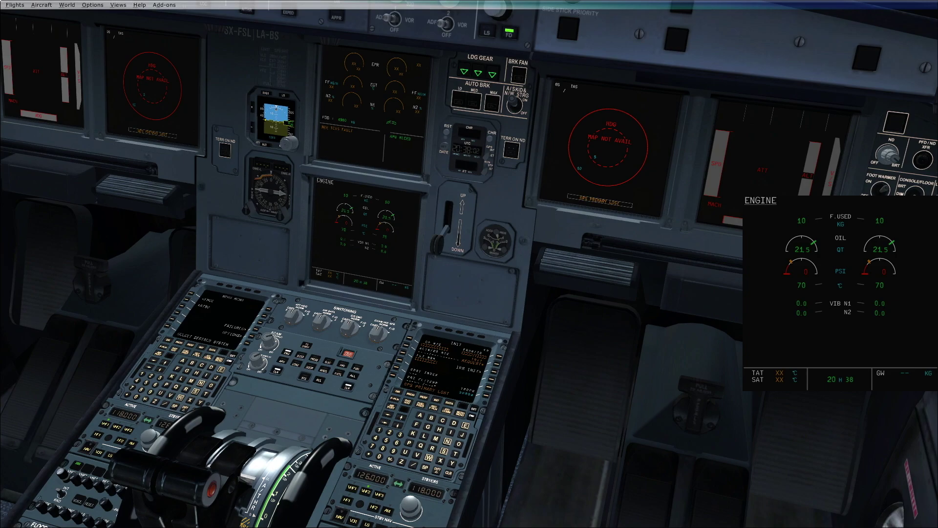
Step: Set the parking brake on the pedestal and check the accumulator and brake pressure gauge
key("a")
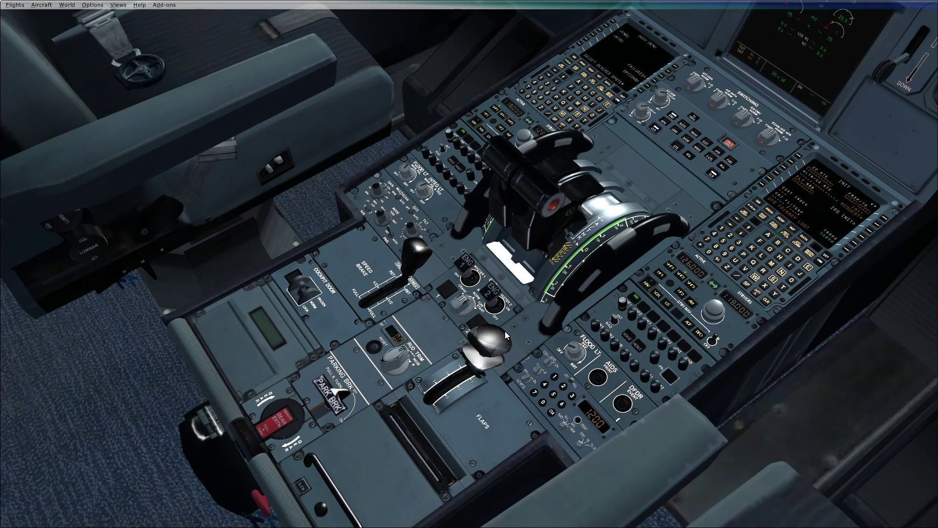
key("a")
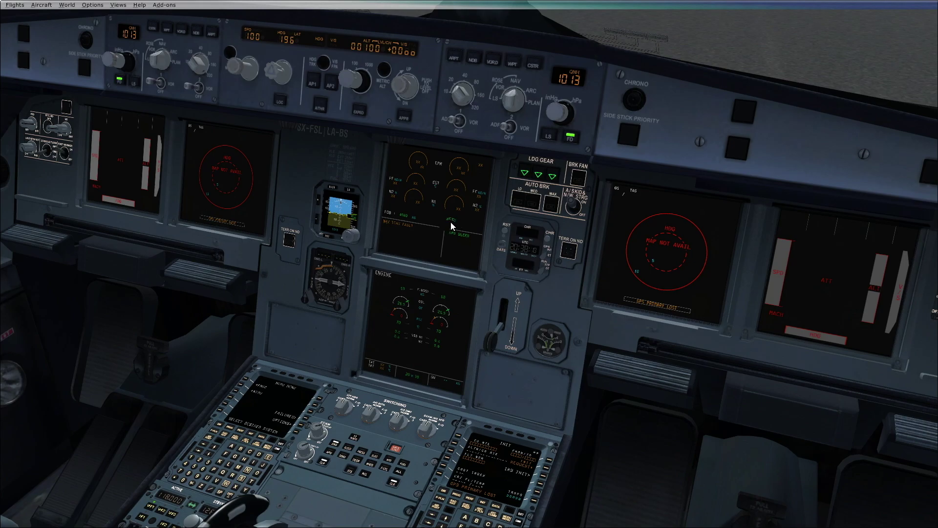
key("a")
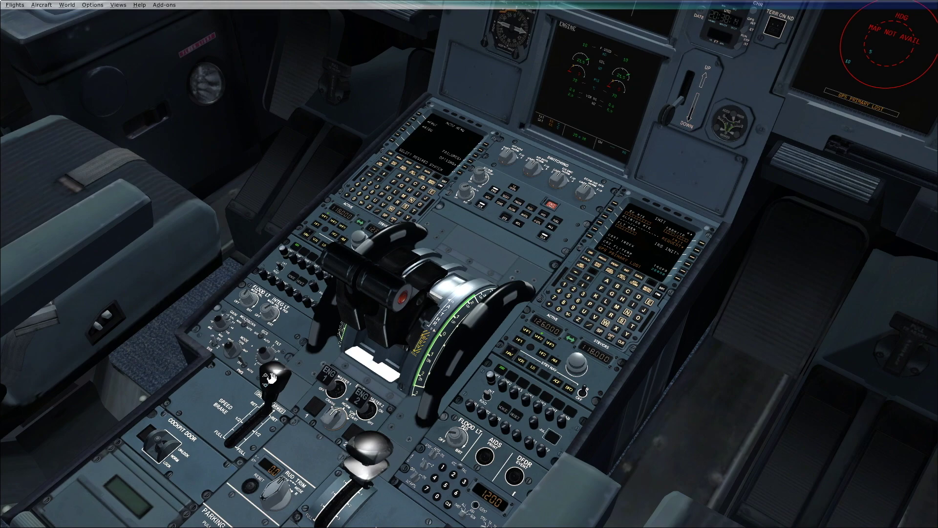
left_click_drag(274, 377, 440, 306)
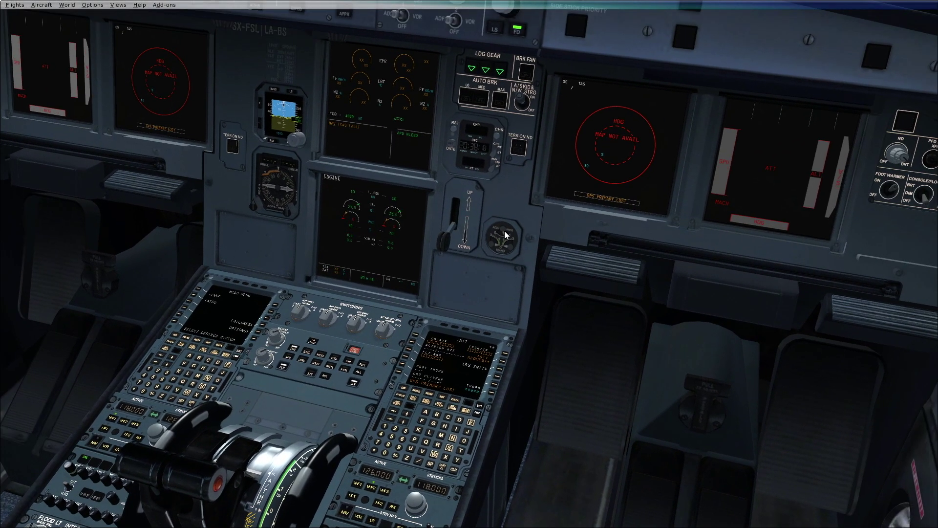
key("a")
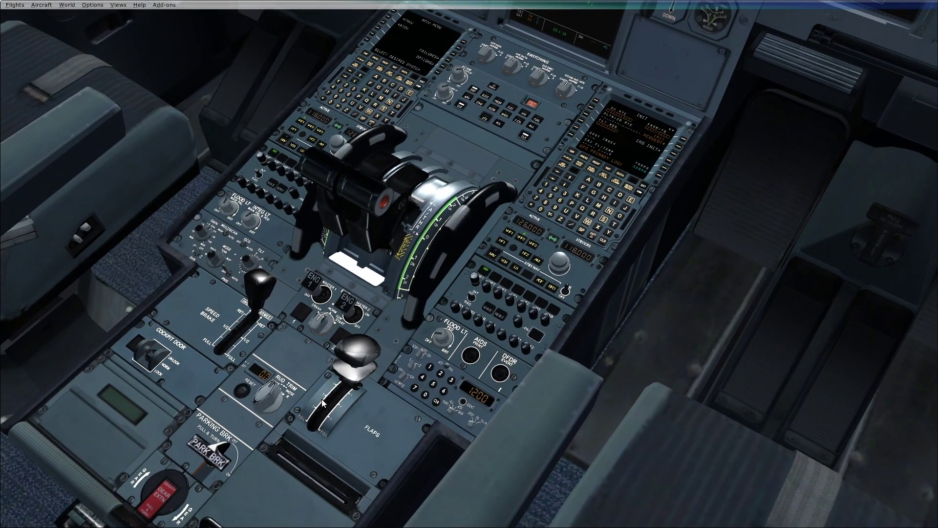
left_click(212, 457)
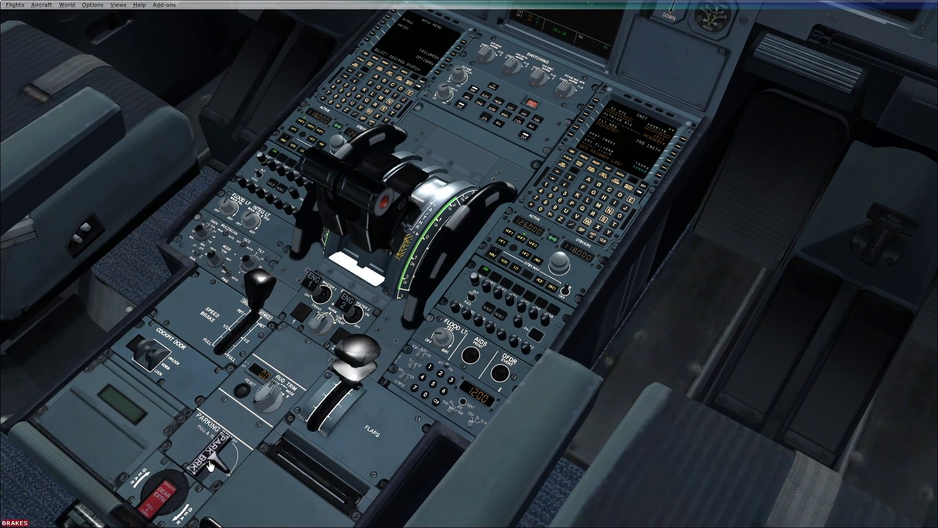
key("a")
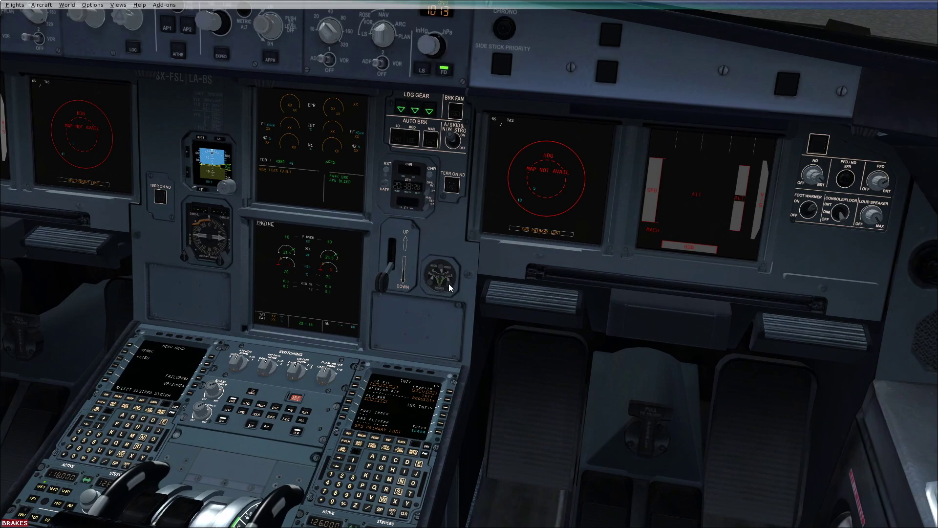
Step: Inspect the first officer's side console, including the sidestick area and the oxygen mask stowage
key("space")
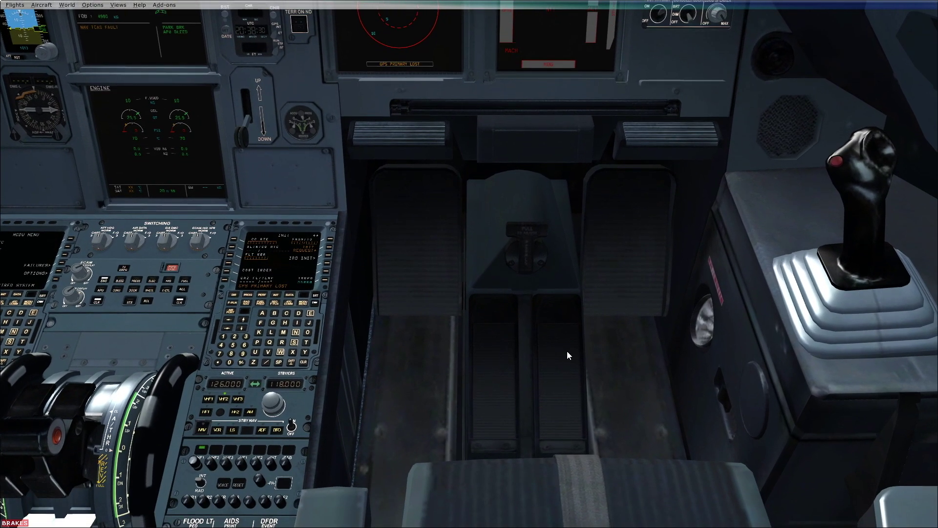
key("space")
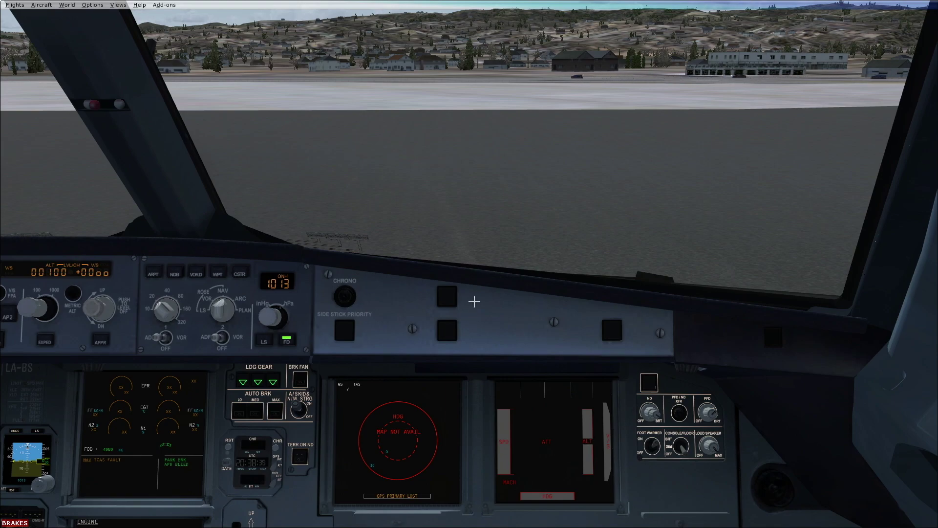
left_click_drag(474, 301, 735, 379)
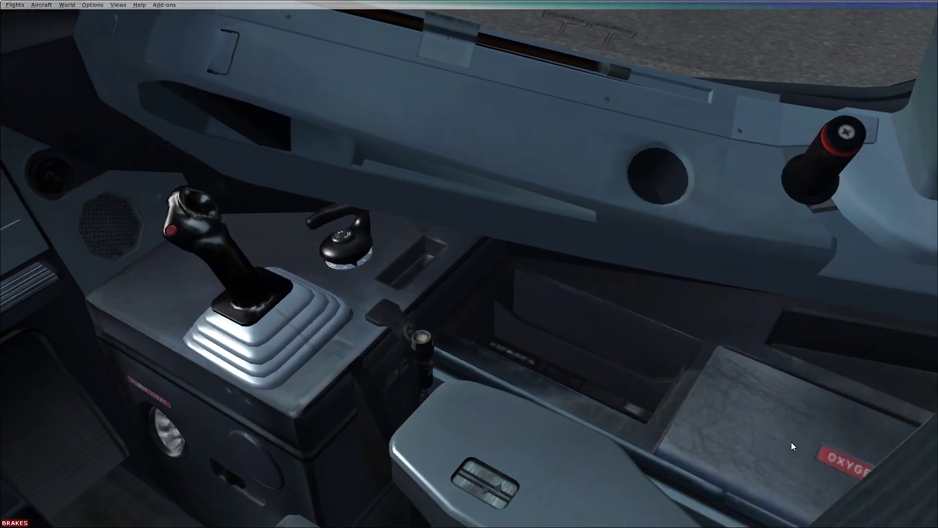
left_click_drag(791, 442, 528, 304)
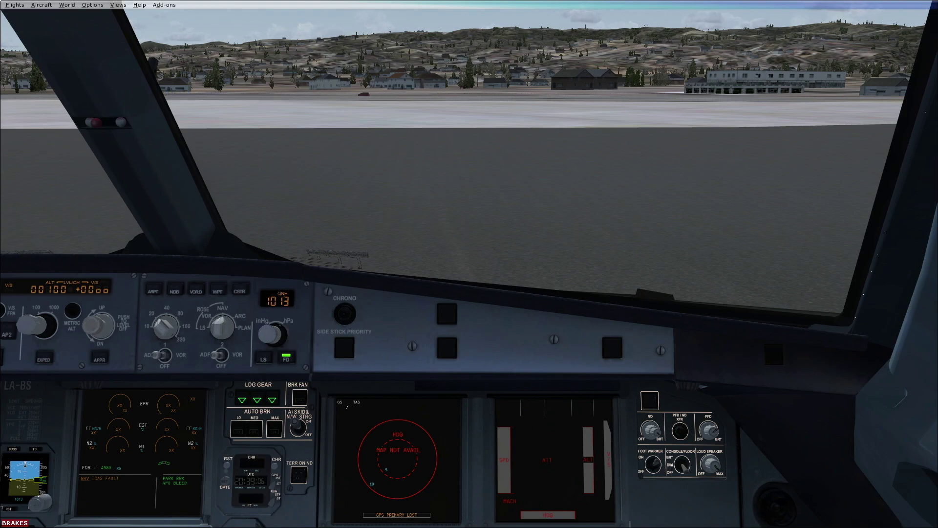
Step: Switch to the exterior view of the aircraft's nose and open the forward left passenger door
key("shift+s")
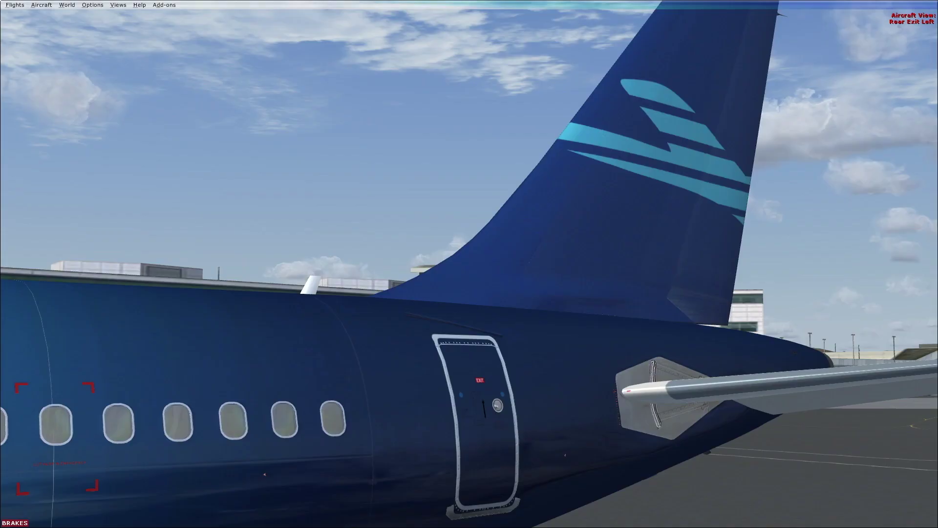
key("a")
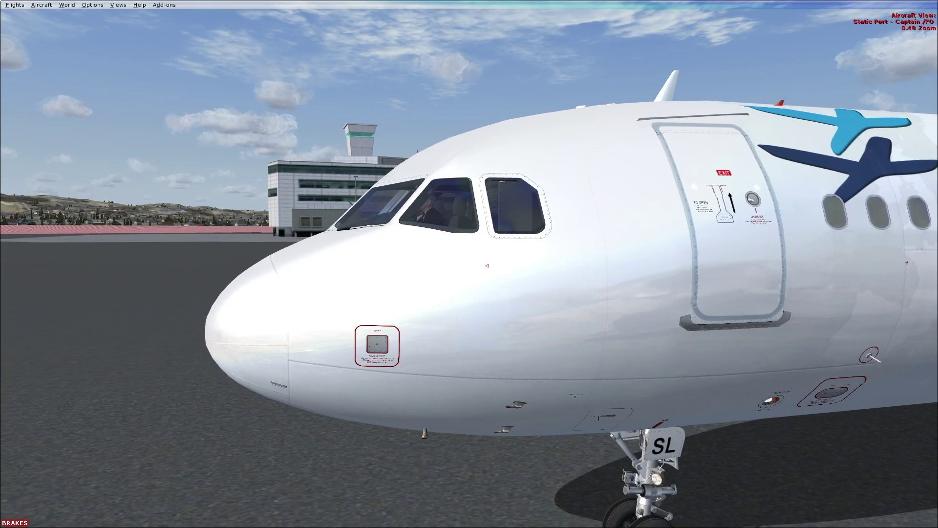
key("shift+e")
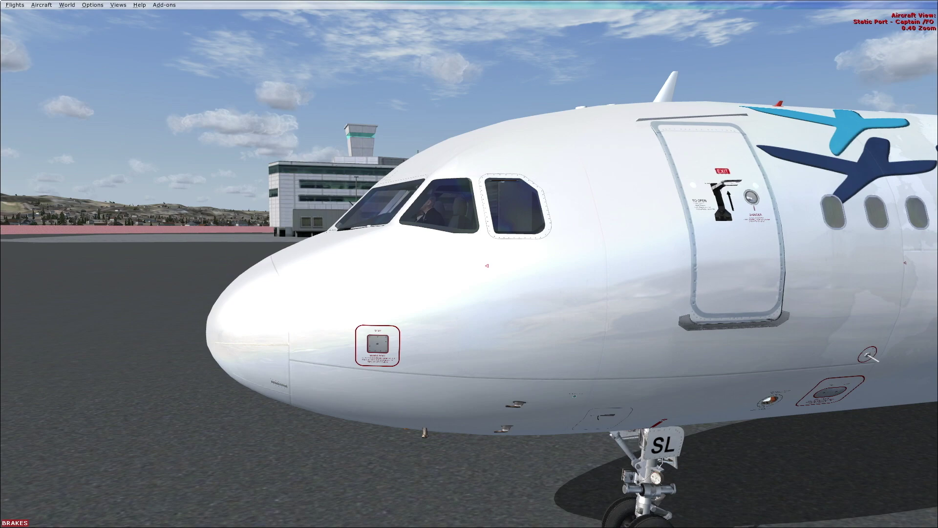